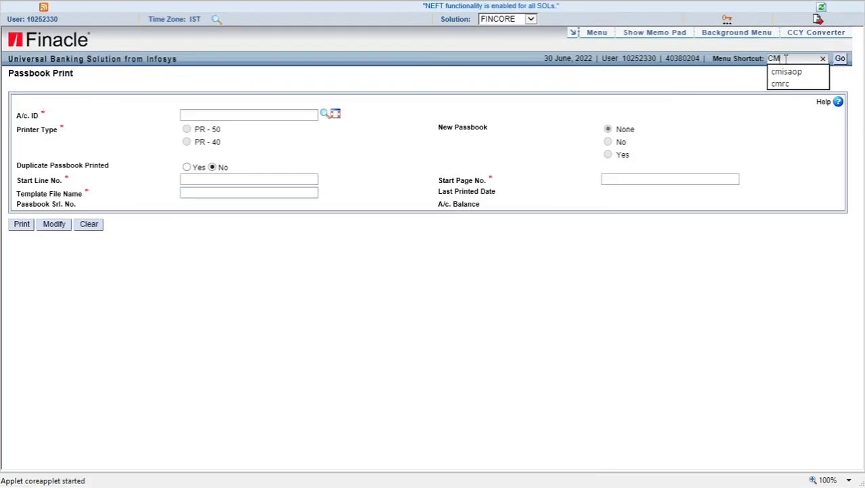
Open the Custom Modify Retail CIF screen with the CMRC shortcut, discarding the passbook form data
text(RC)
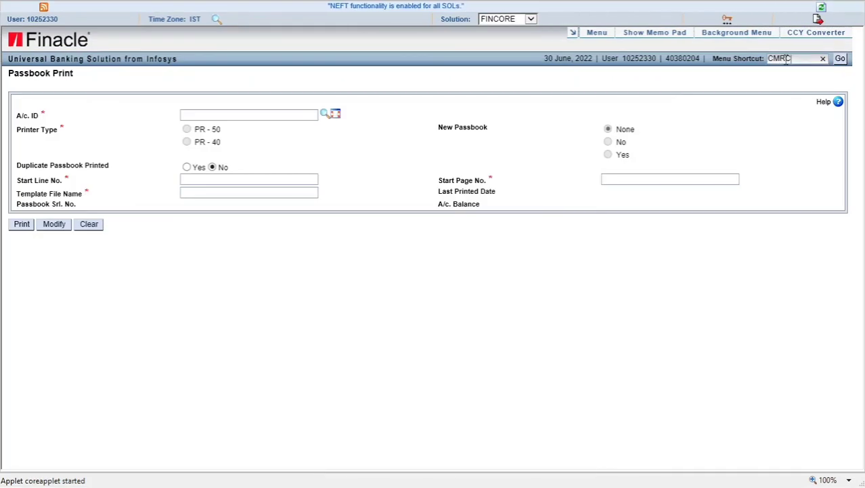
key(ctrl+plus)
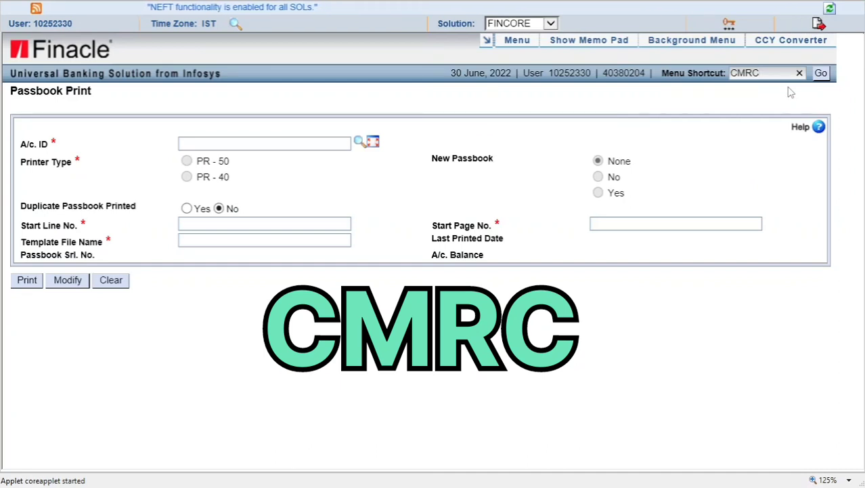
key(Return)
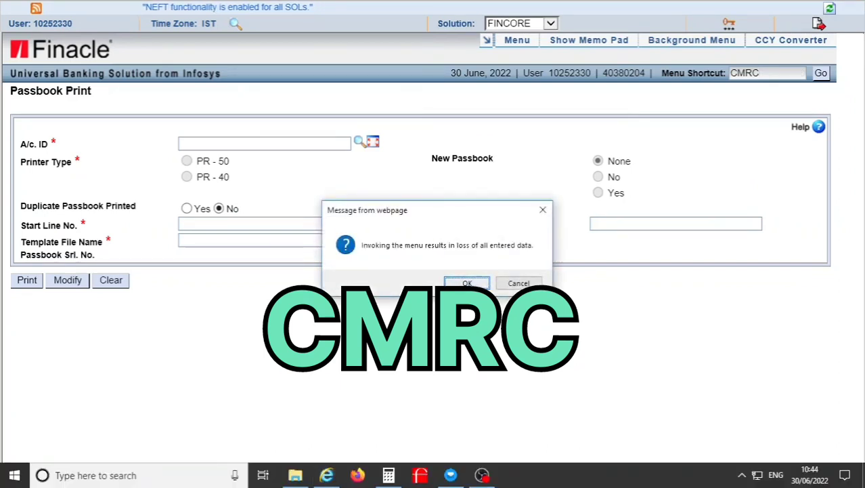
key(Return)
Choose the M-MODIFY function and load the customer's record by its CIF ID
click(217, 130)
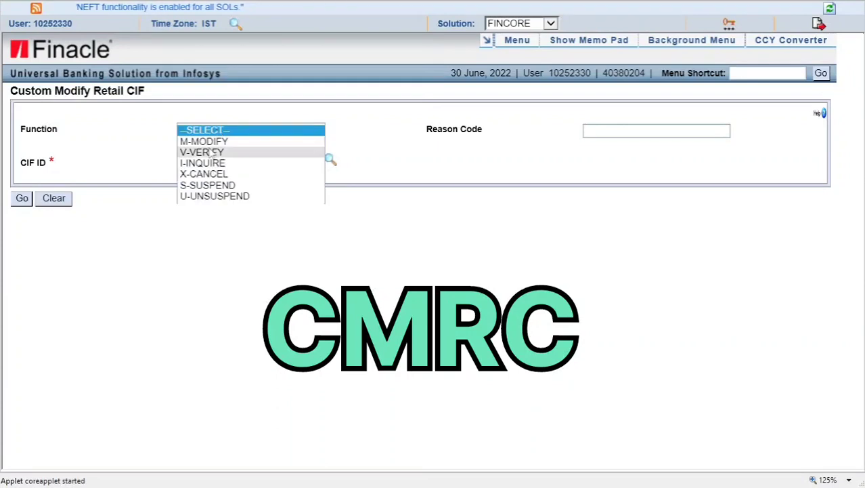
click(203, 141)
click(206, 165)
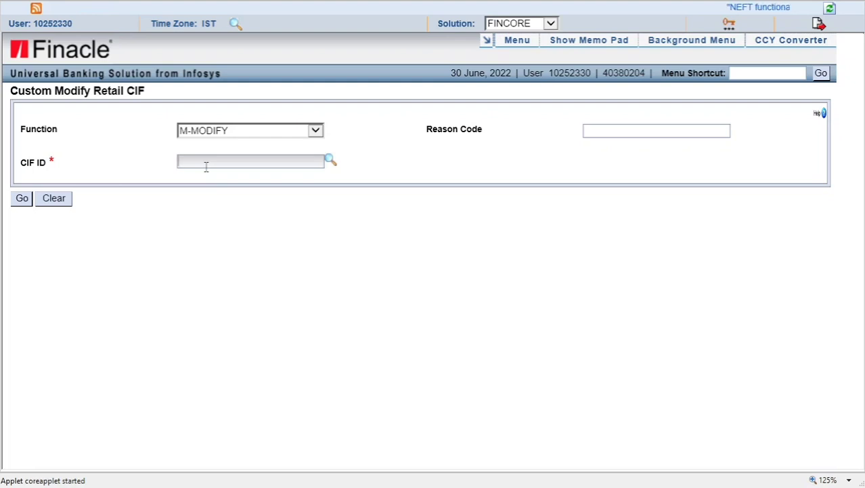
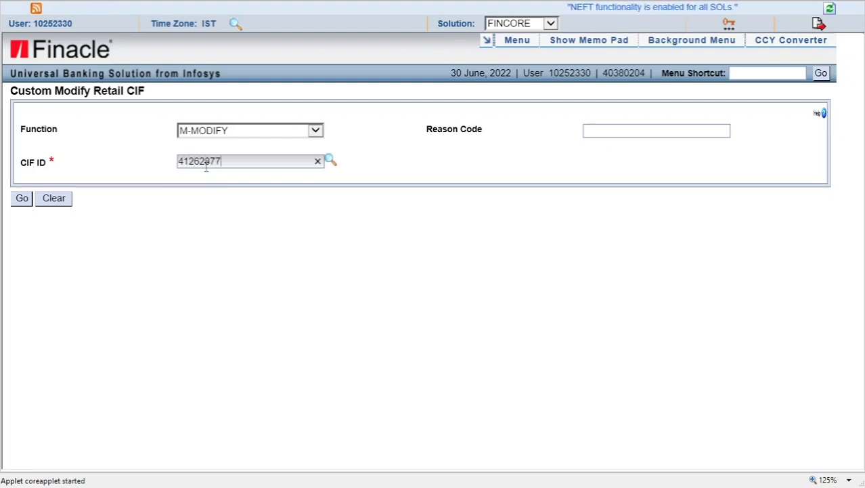
click(21, 199)
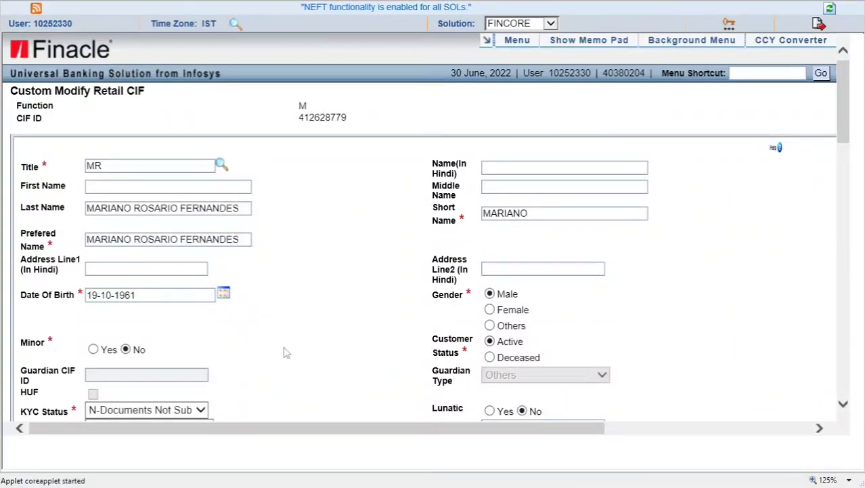
scroll(284, 350, down, 3)
scroll(284, 351, down, 15)
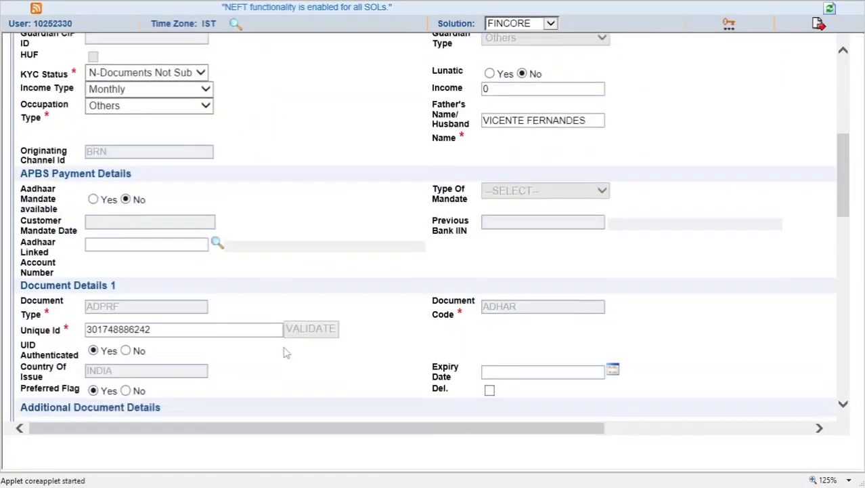
scroll(285, 352, down, 14)
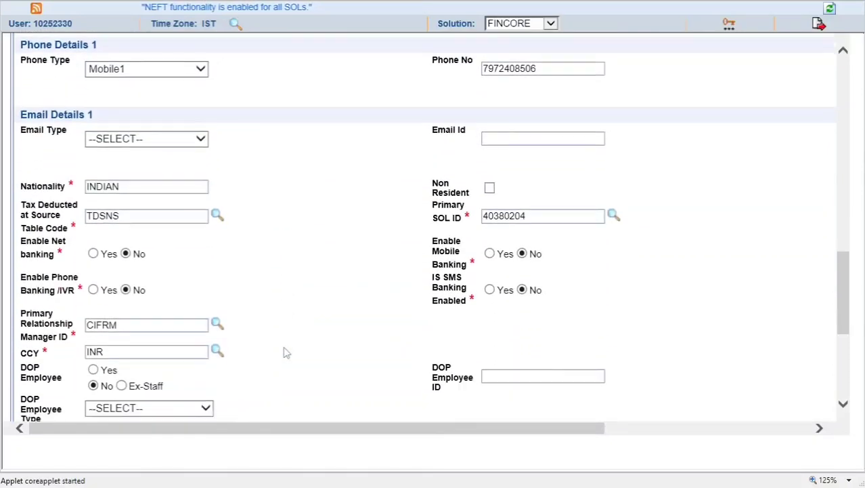
drag(411, 427, 582, 438)
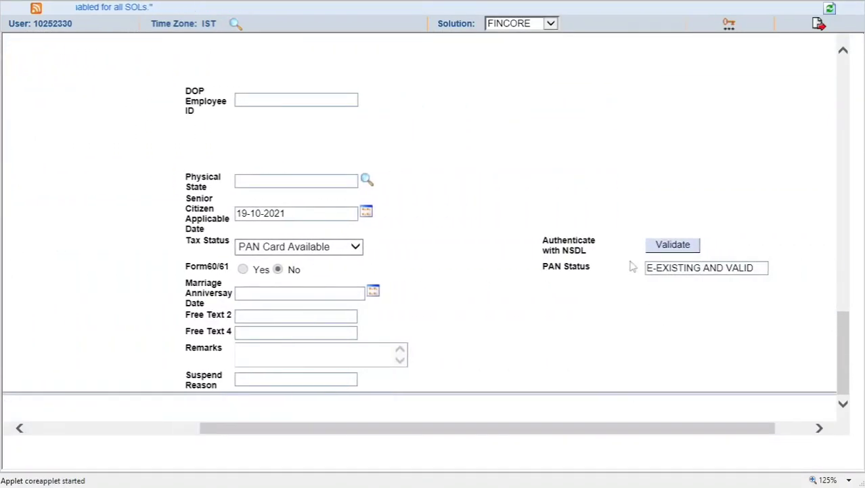
drag(648, 269, 756, 269)
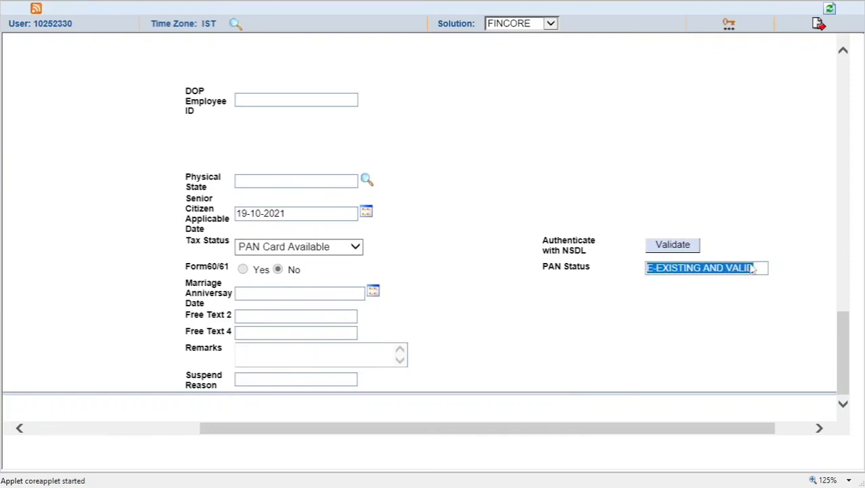
click(597, 362)
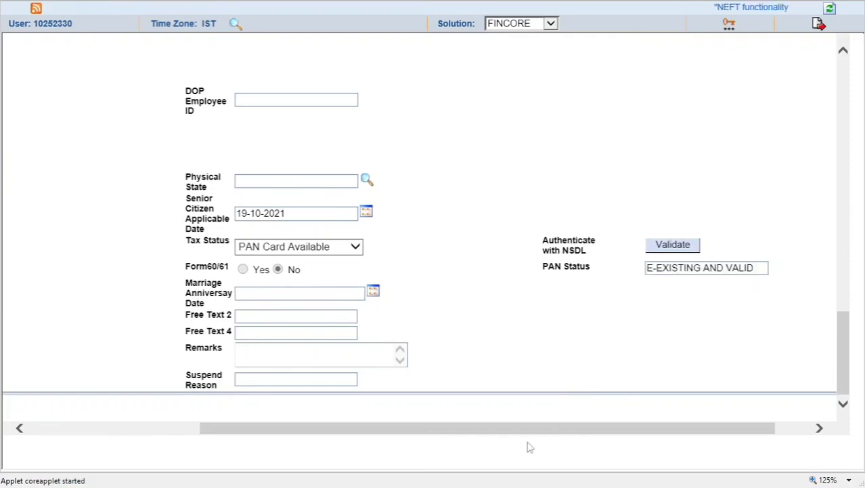
drag(549, 432, 363, 434)
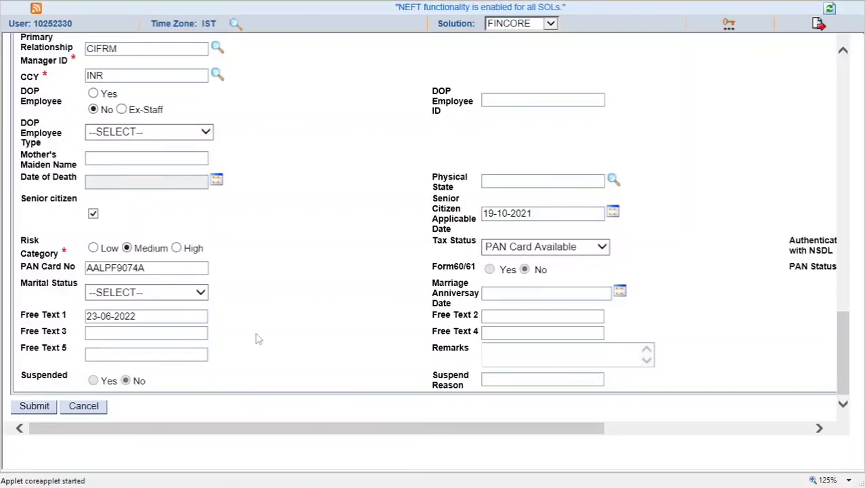
Cancel the CIF modification and open Senior Citizen Savings Account Maintenance via the CSCAM shortcut
click(100, 413)
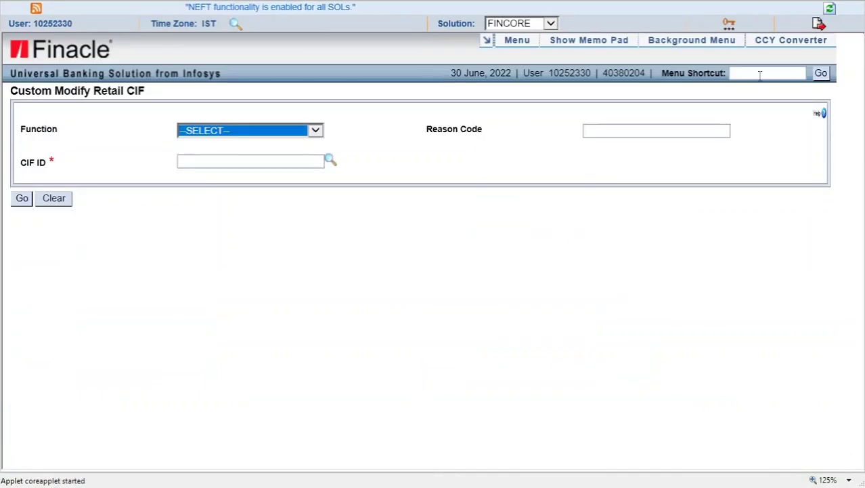
click(759, 76)
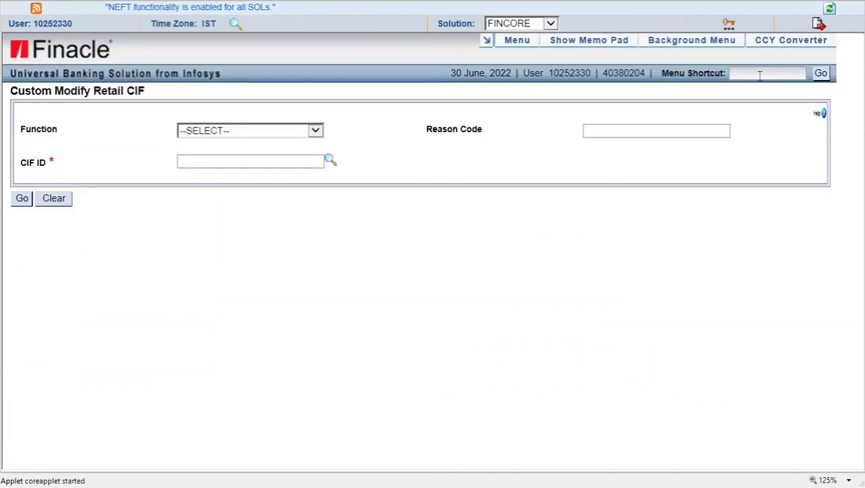
text(CSCAM)
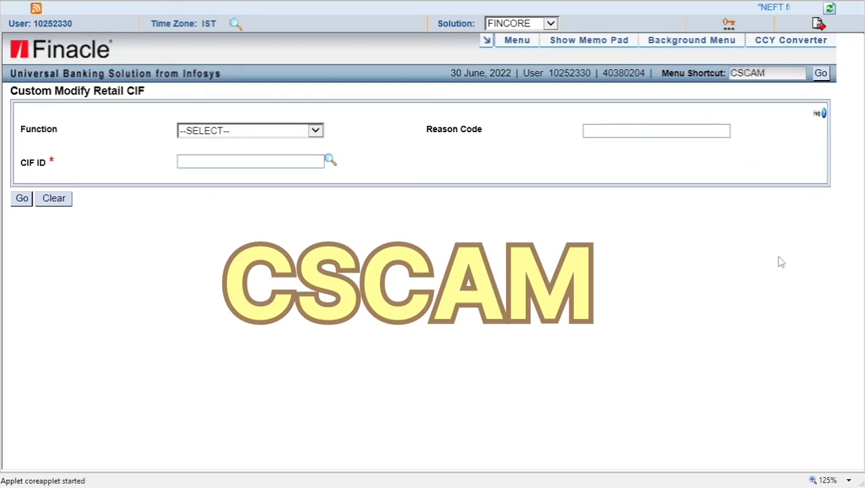
click(821, 73)
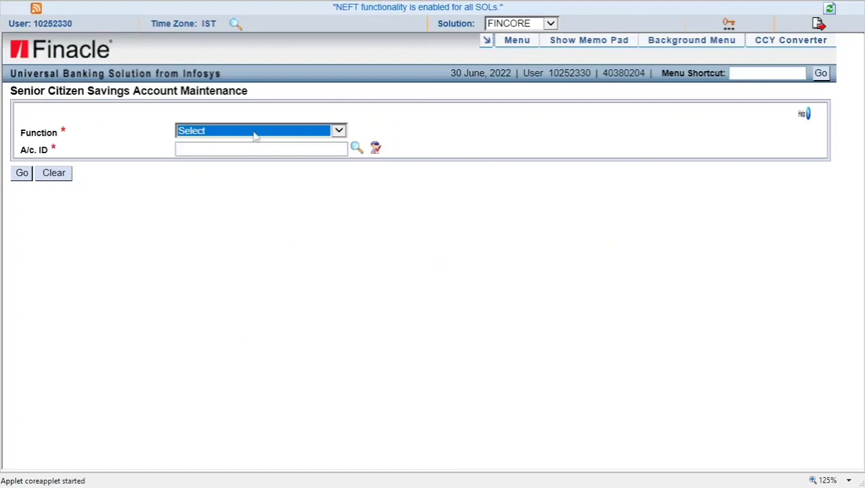
click(252, 132)
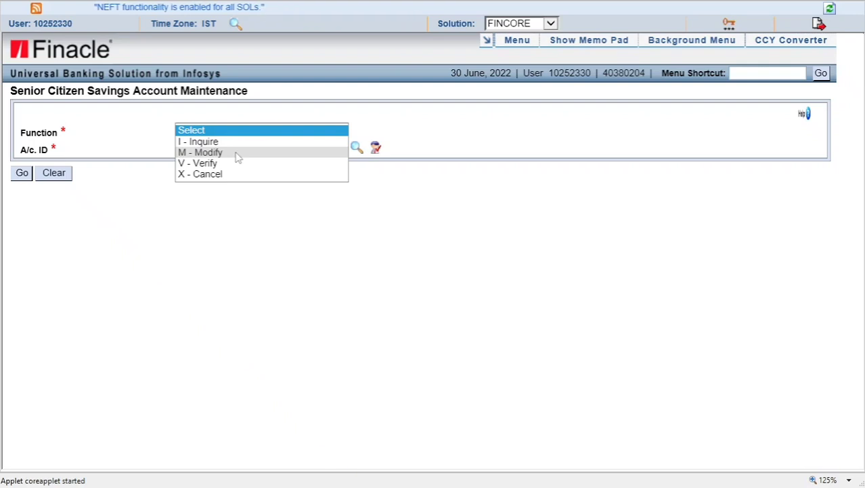
click(237, 154)
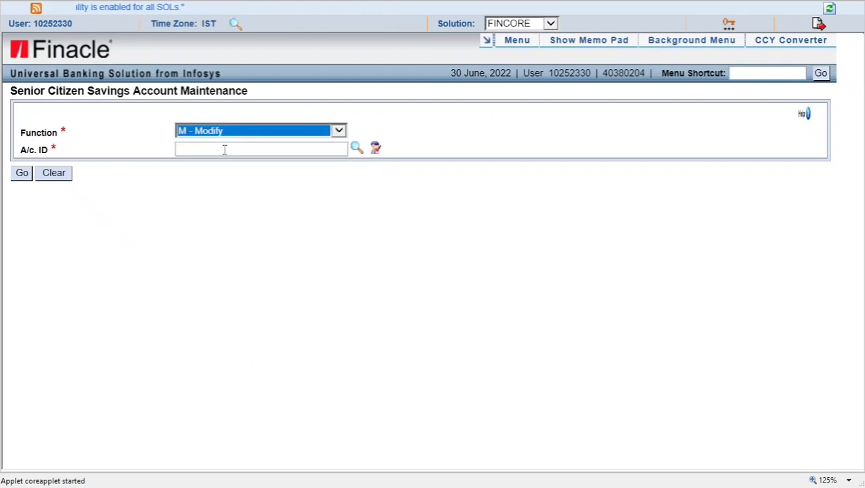
click(224, 149)
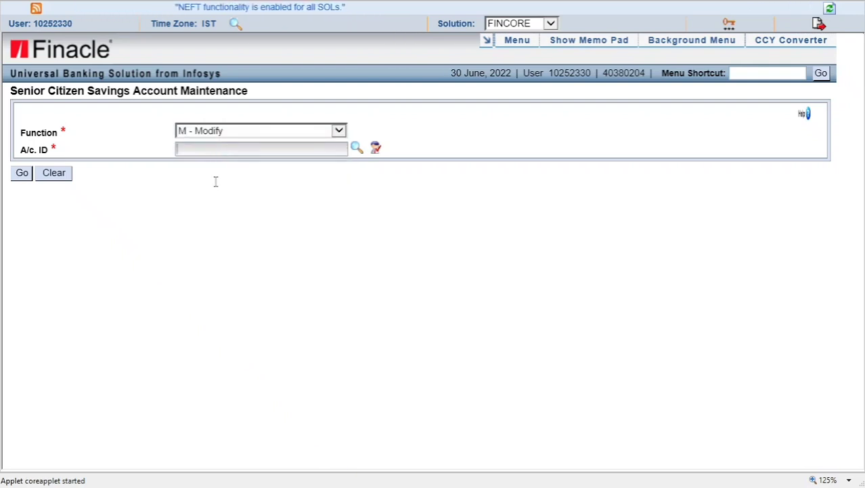
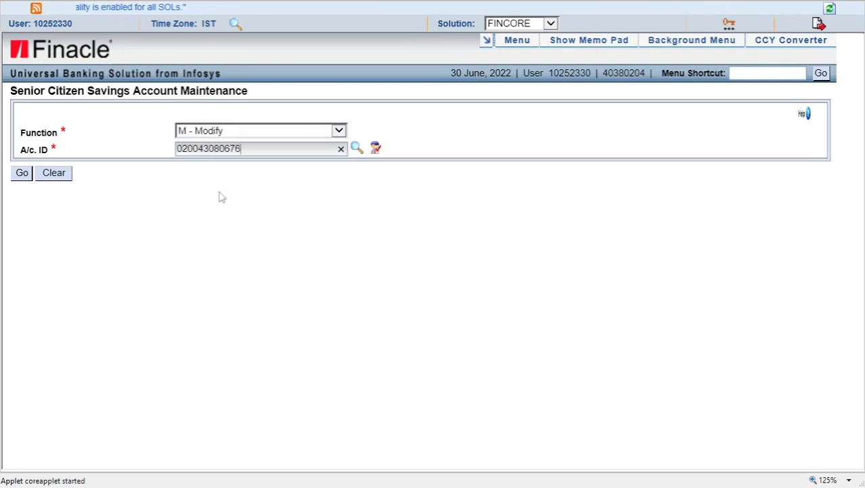
key(Tab)
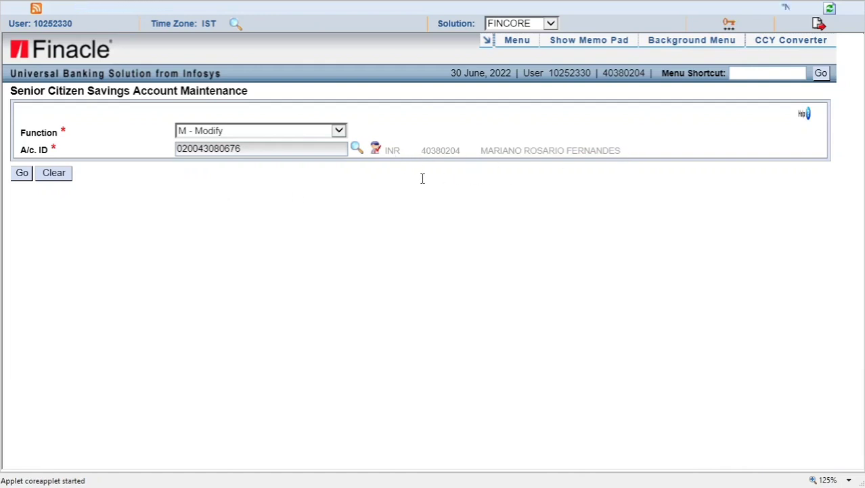
click(22, 174)
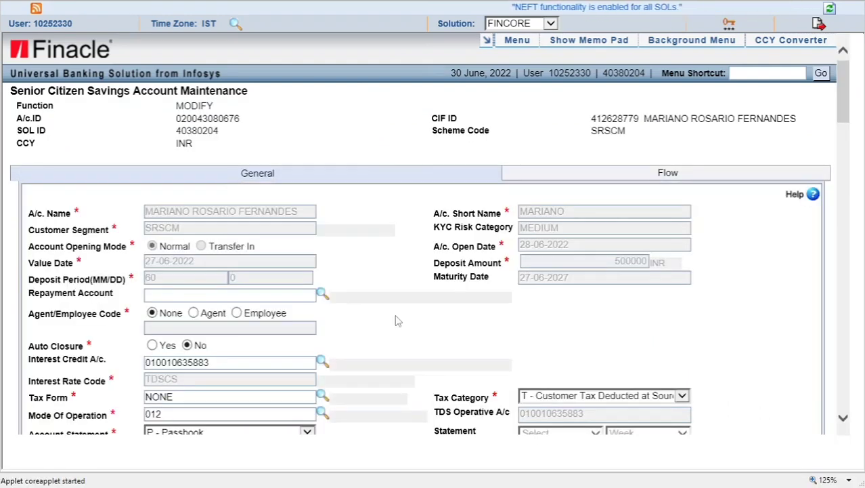
scroll(395, 321, down, 4)
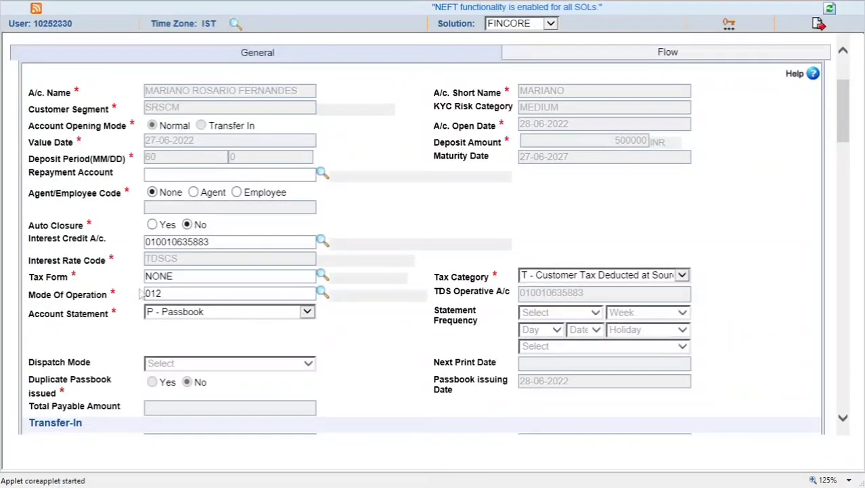
triple_click(69, 284)
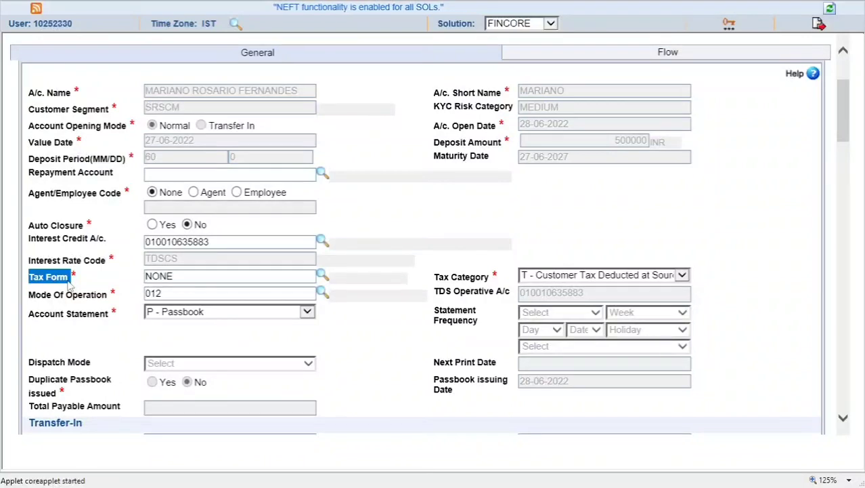
drag(209, 276, 132, 274)
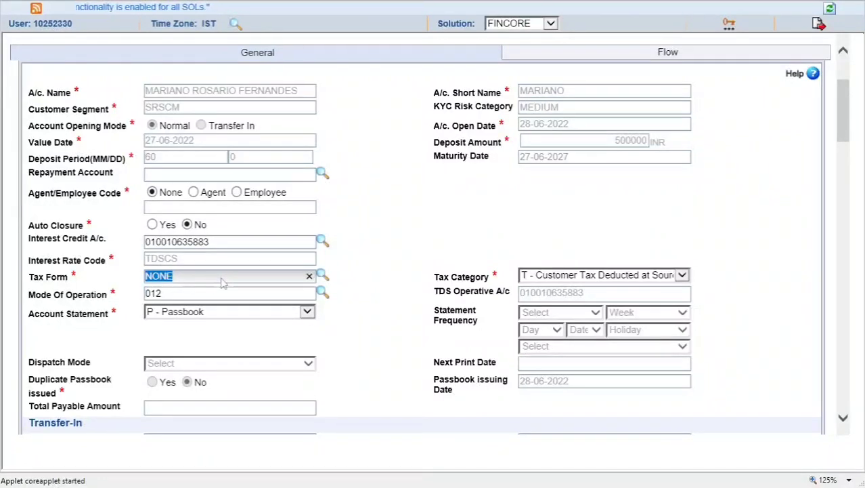
Replace the Tax Form value NONE with 15H, turning Tax Category into N - No Tax
key(BackSpace)
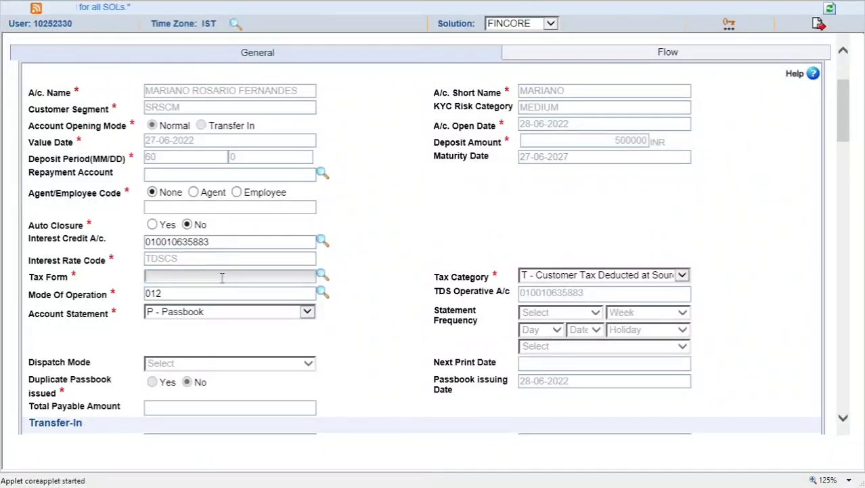
text(15)
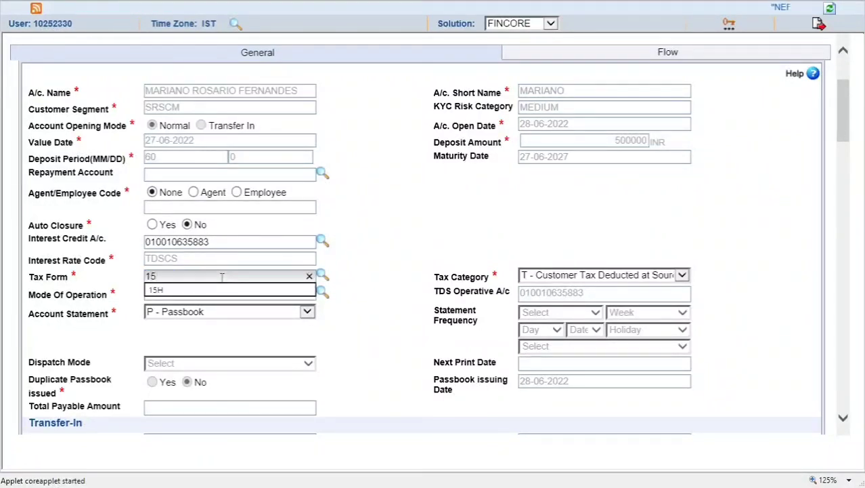
text(H)
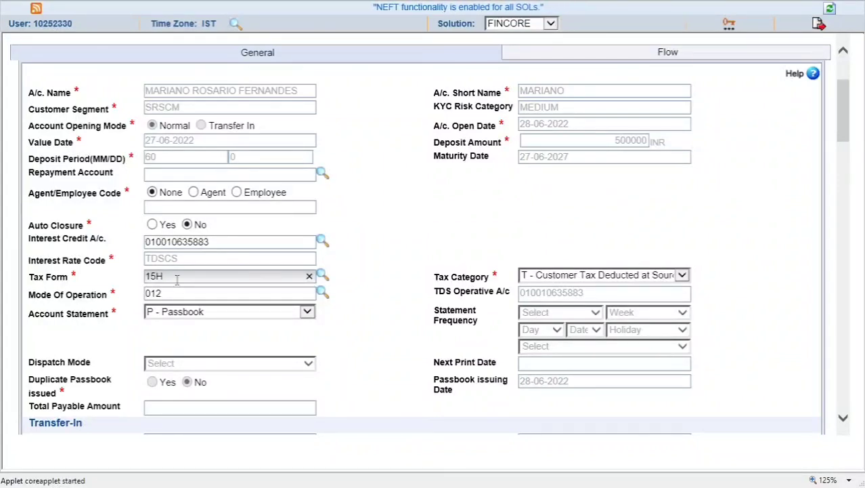
key(Tab)
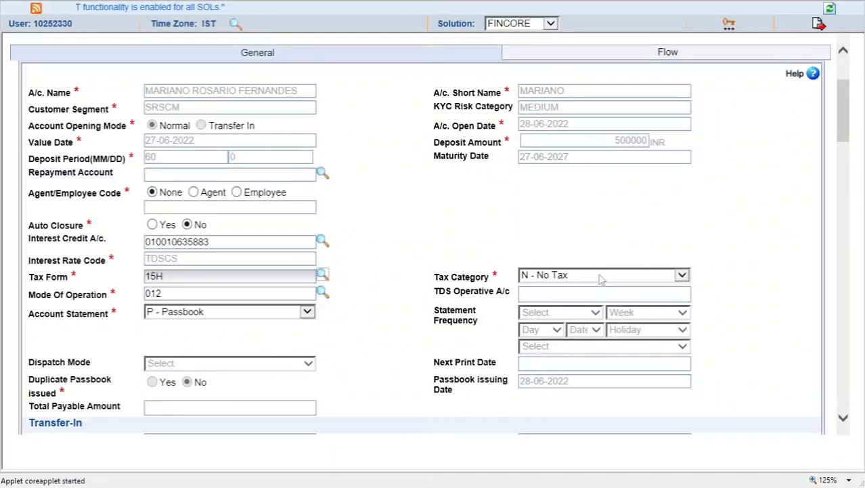
drag(433, 281, 478, 288)
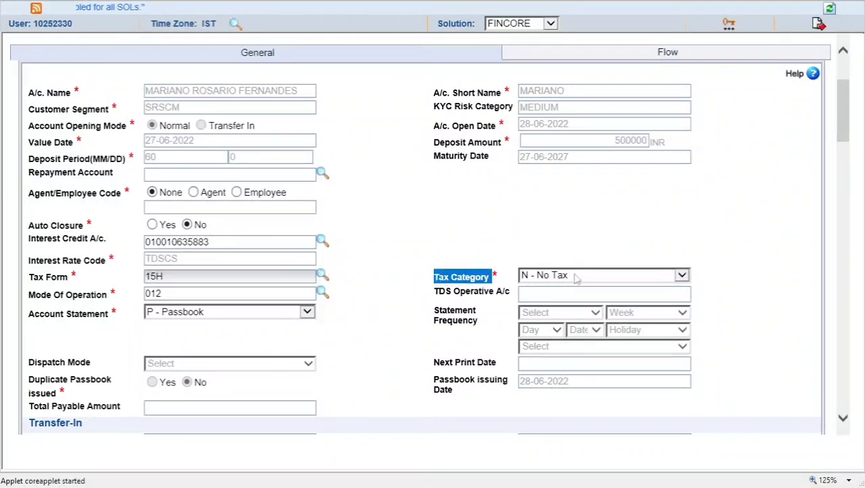
click(388, 313)
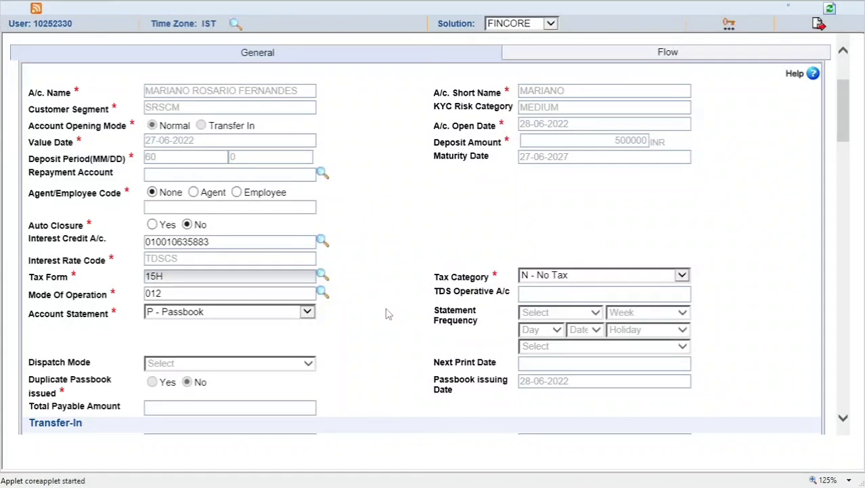
Submit the senior citizen account form with the 15H tax form change
scroll(388, 314, down, 5)
scroll(388, 313, down, 9)
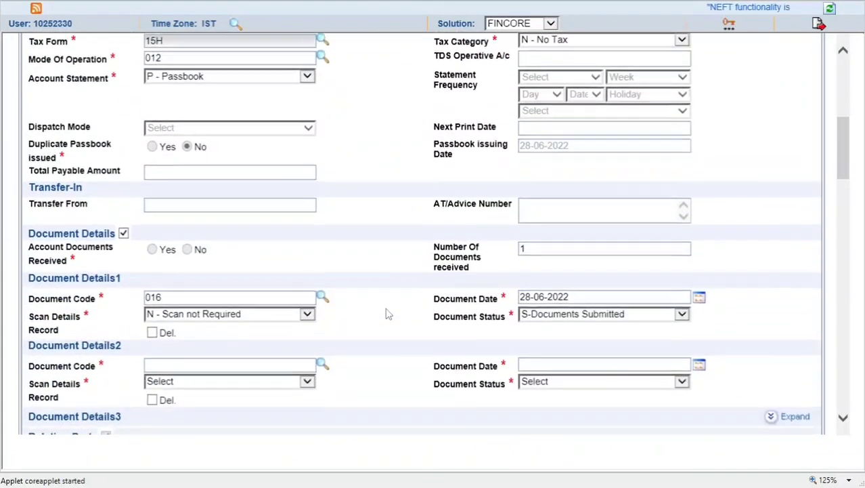
scroll(388, 314, down, 12)
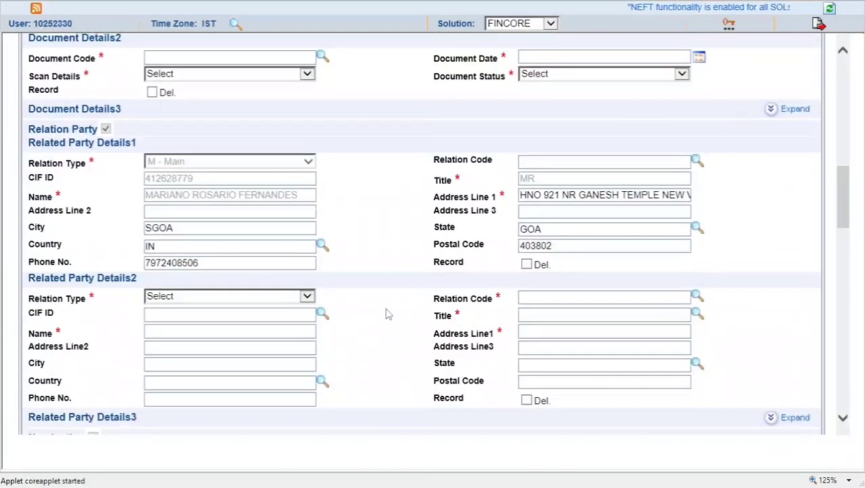
scroll(388, 313, down, 20)
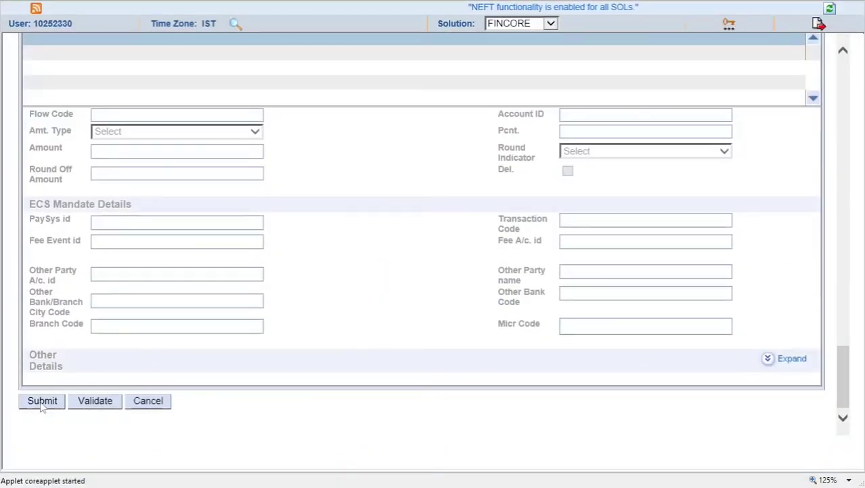
click(40, 405)
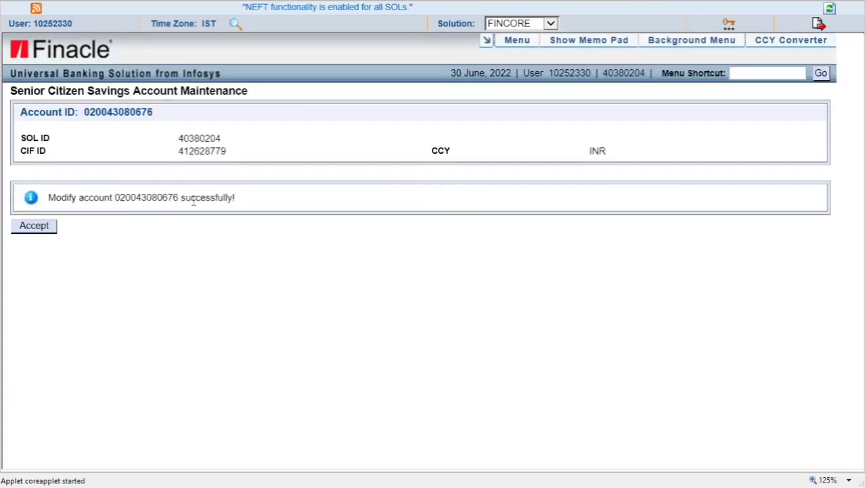
Dismiss the success message and load the second account by its account ID in Modify mode
key(Return)
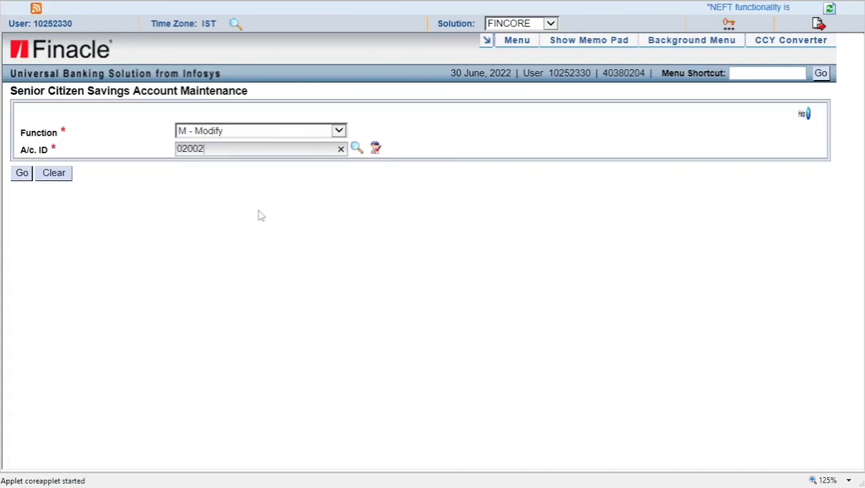
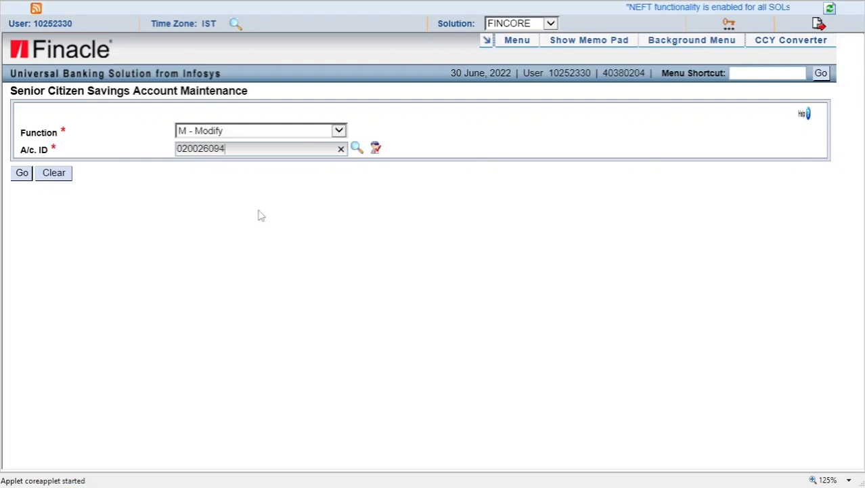
key(Tab)
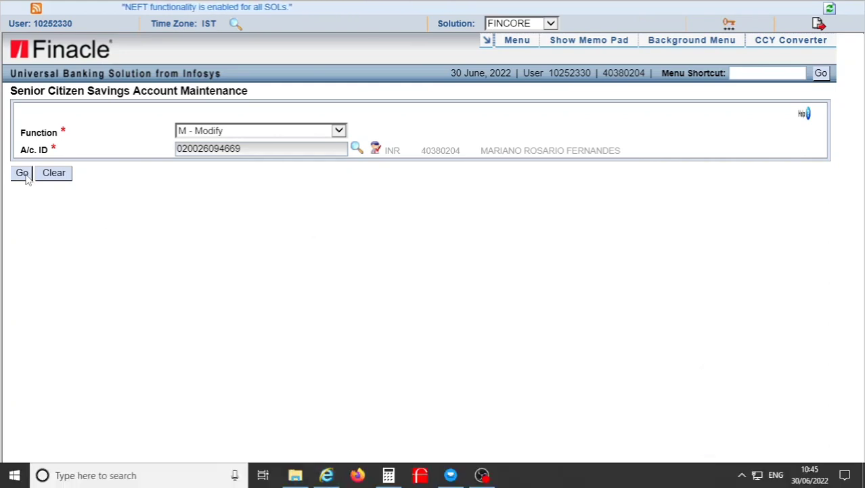
click(22, 173)
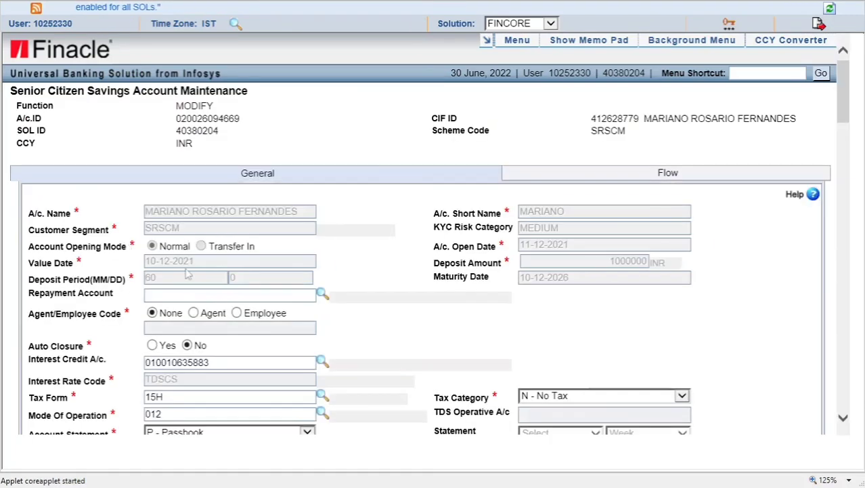
Confirm the second account shows Tax Form 15H and N - No Tax, then cancel without saving
scroll(220, 276, down, 5)
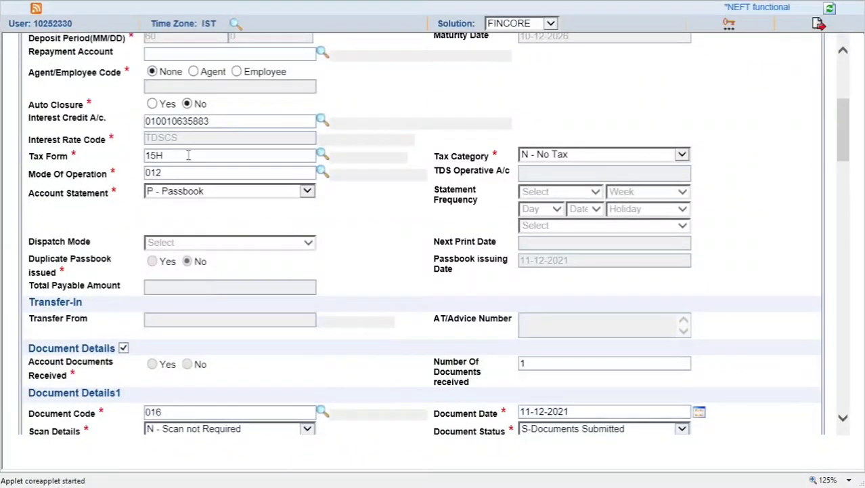
click(176, 155)
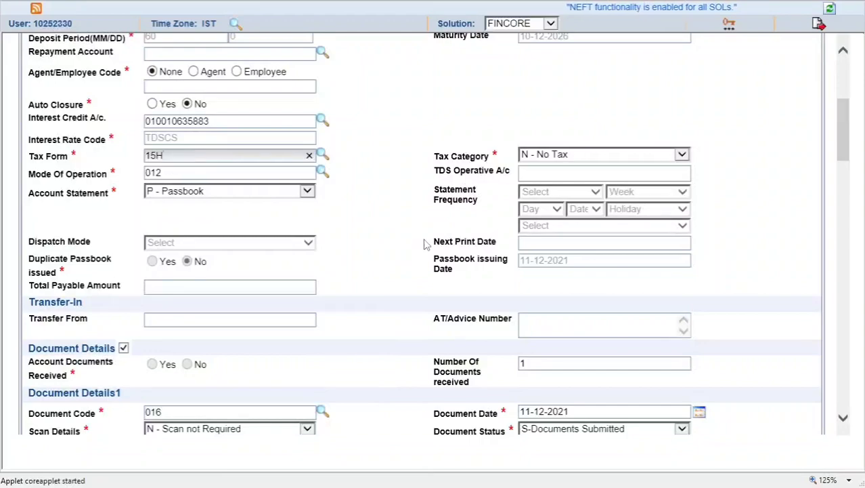
scroll(421, 257, down, 1)
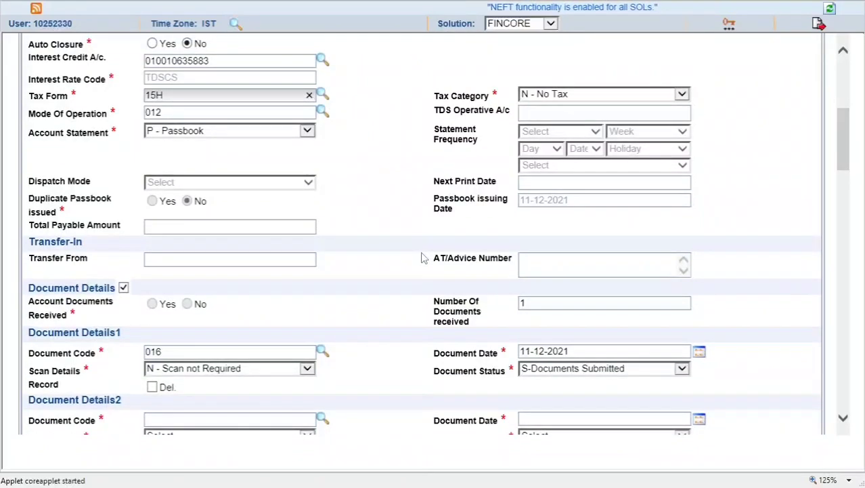
scroll(421, 258, down, 18)
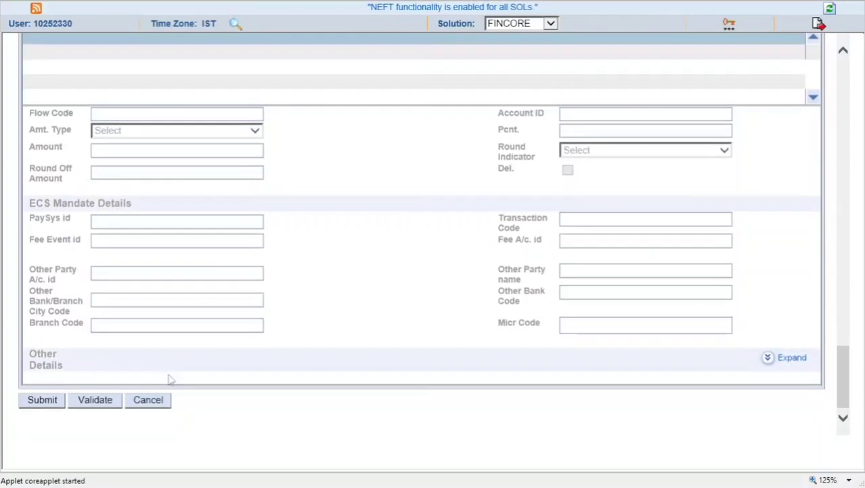
click(149, 400)
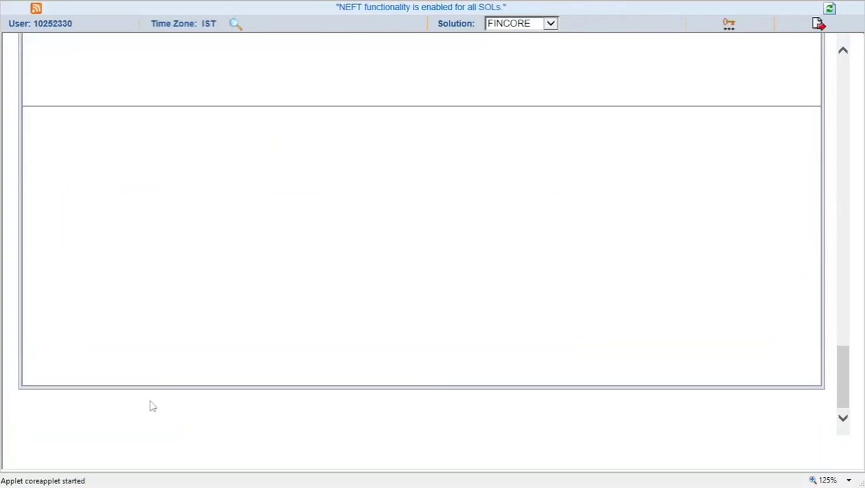
Set the maintenance Function back to M - Modify
click(210, 131)
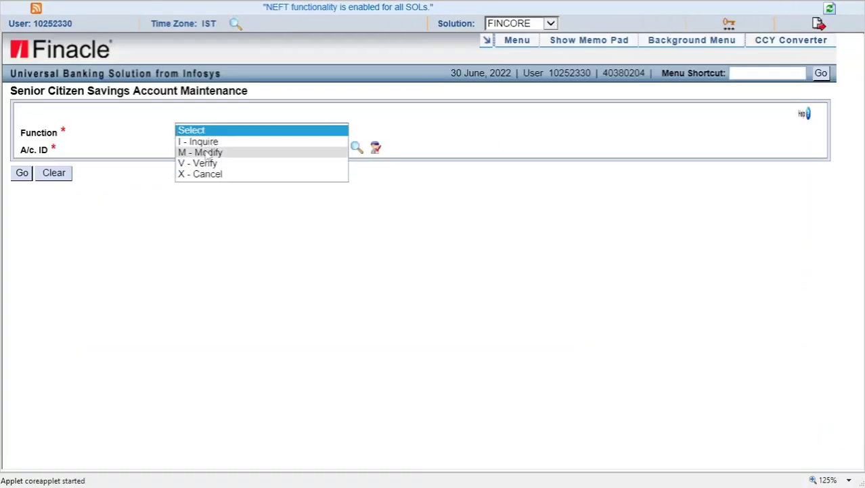
click(203, 149)
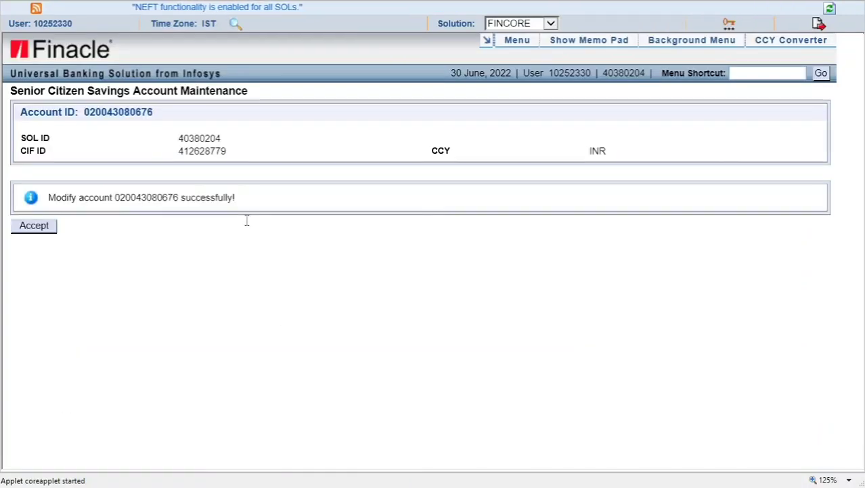